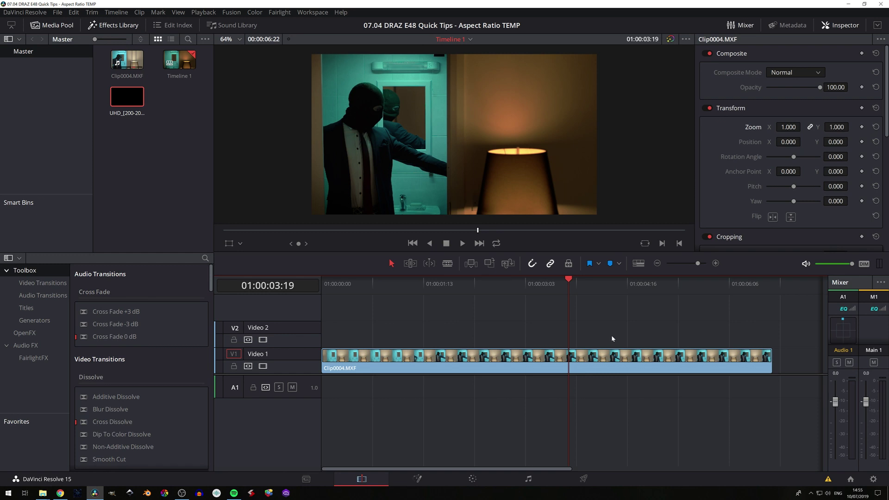
Step: Change the timeline height from 1080 to 817 in Master Settings for a 1920x817 timeline, and save
{"action": "left_click", "coordinate": [873, 482]}
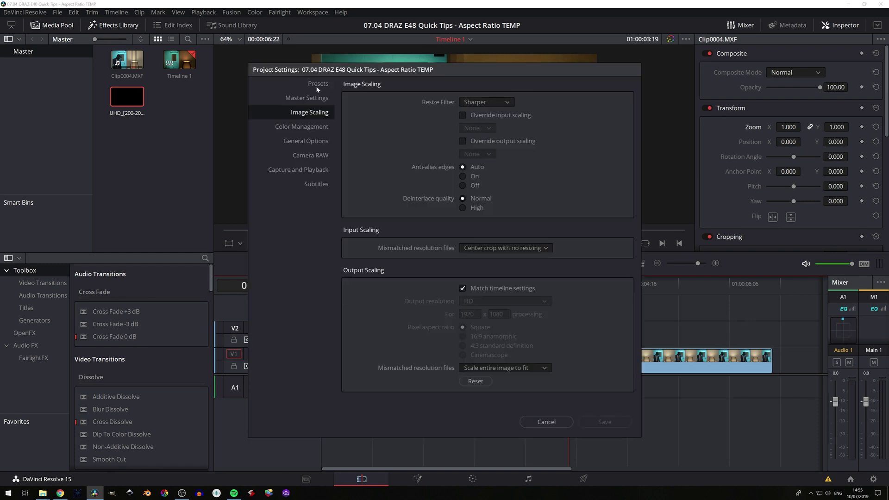
{"action": "left_click", "coordinate": [308, 99]}
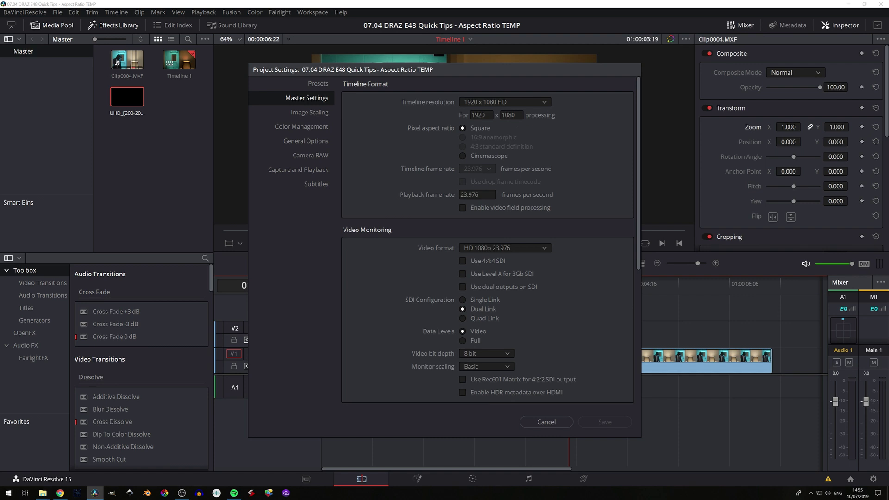
{"action": "left_click", "coordinate": [511, 115]}
{"action": "key", "text": "BackSpace"}
{"action": "type", "text": "817"}
{"action": "left_click", "coordinate": [616, 422]}
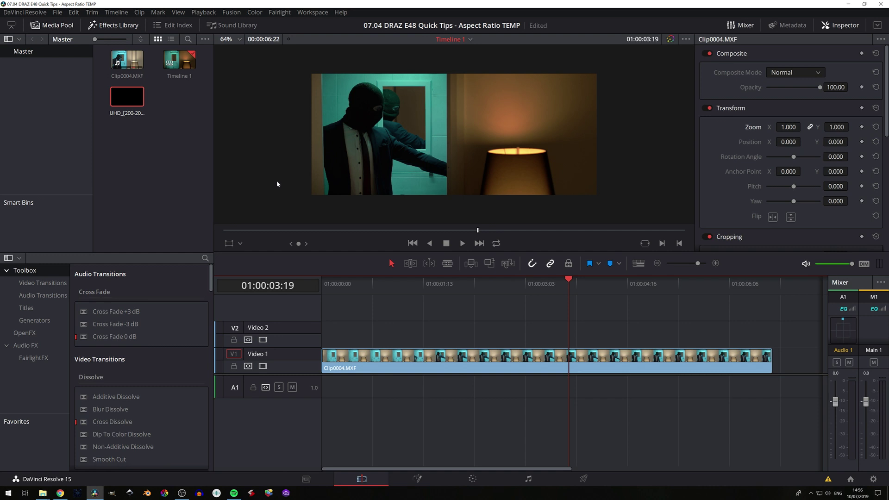
{"action": "left_click", "coordinate": [873, 479]}
{"action": "left_click", "coordinate": [309, 113]}
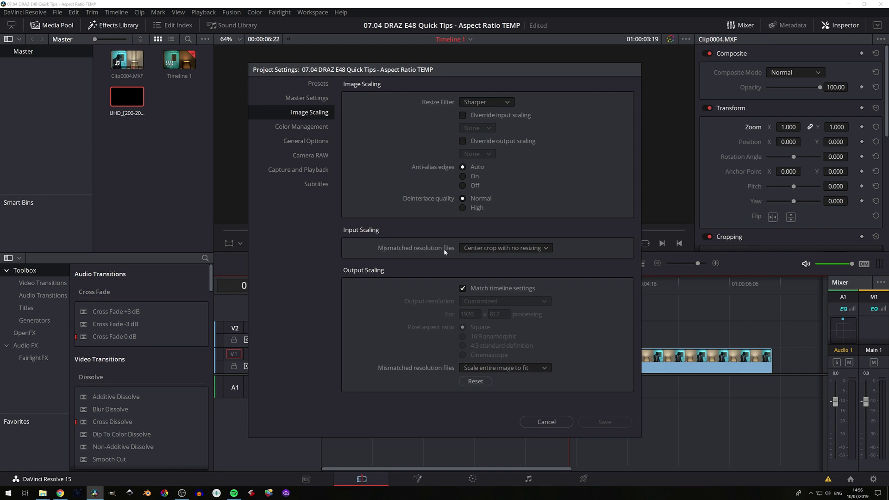
{"action": "left_click", "coordinate": [479, 253]}
{"action": "left_click", "coordinate": [472, 283]}
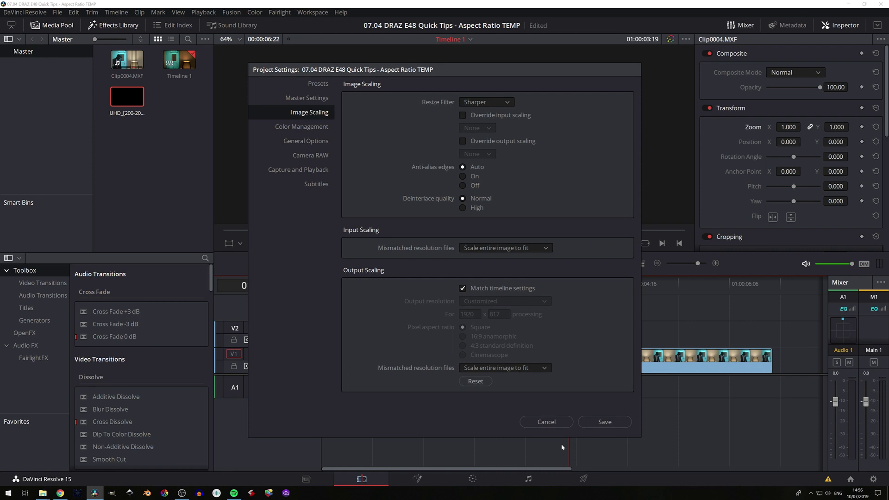
{"action": "left_click", "coordinate": [607, 422]}
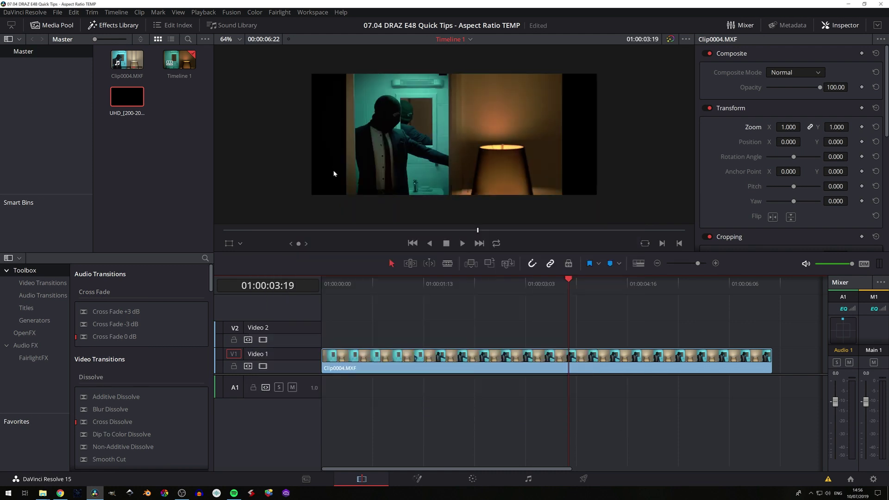
{"action": "left_click", "coordinate": [872, 479]}
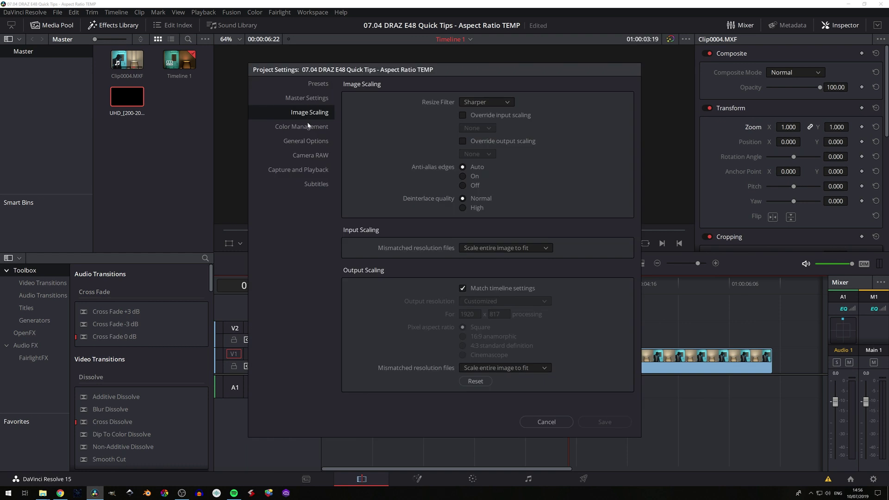
{"action": "left_click", "coordinate": [491, 248]}
{"action": "left_click", "coordinate": [503, 261]}
{"action": "left_click", "coordinate": [605, 422]}
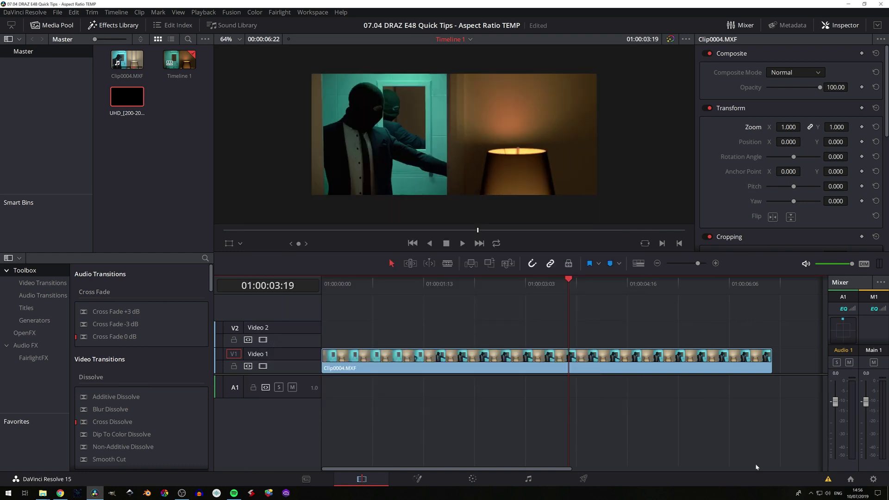
Step: Change the timeline height from 817 back to 1080 in Master Settings for 1920x1080, and save
{"action": "left_click", "coordinate": [874, 480]}
{"action": "left_click", "coordinate": [320, 99]}
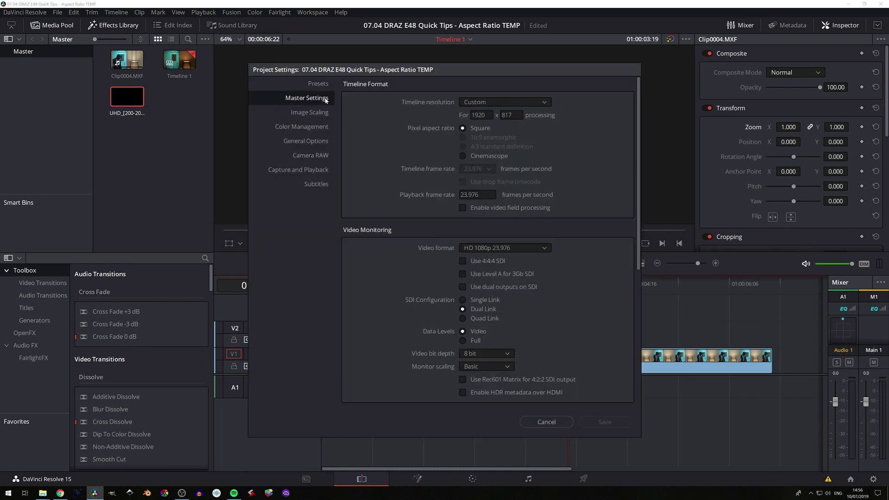
{"action": "key", "text": "ctrl+a"}
{"action": "type", "text": "1080"}
{"action": "left_click", "coordinate": [594, 420]}
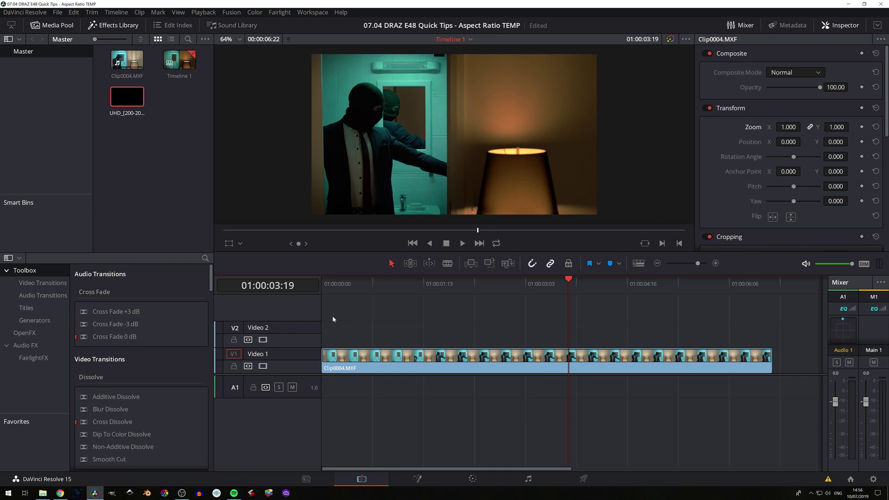
{"action": "left_click", "coordinate": [116, 13]}
Step: Apply 2.35 Output Blanking to the timeline
{"action": "mouse_move", "coordinate": [231, 317]}
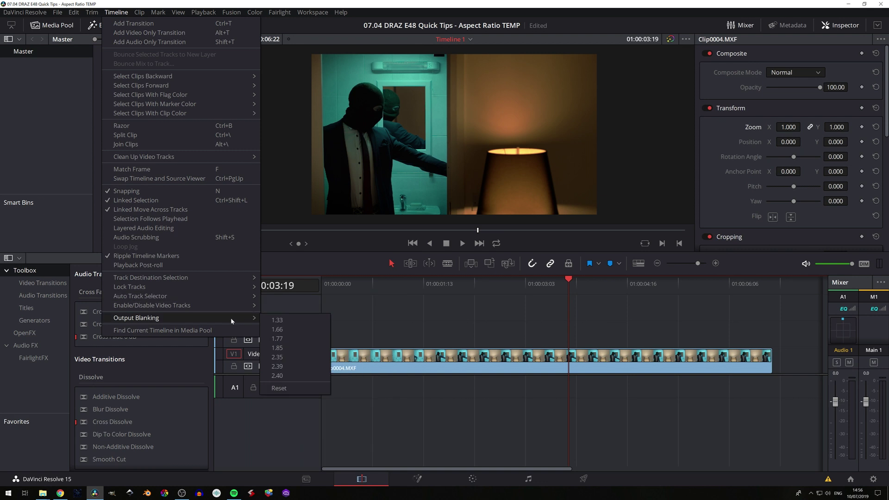
{"action": "left_click", "coordinate": [285, 358]}
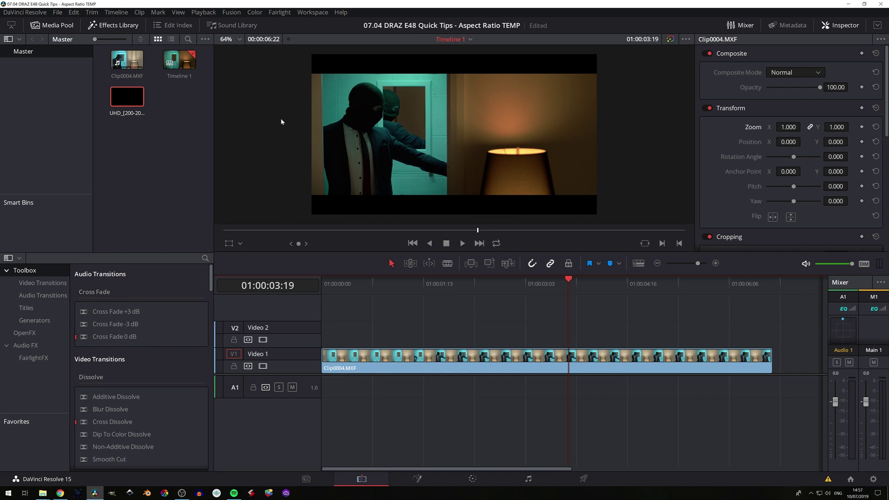
Step: Reset Output Blanking to remove the 2.35 letterbox bars
{"action": "left_click", "coordinate": [116, 12]}
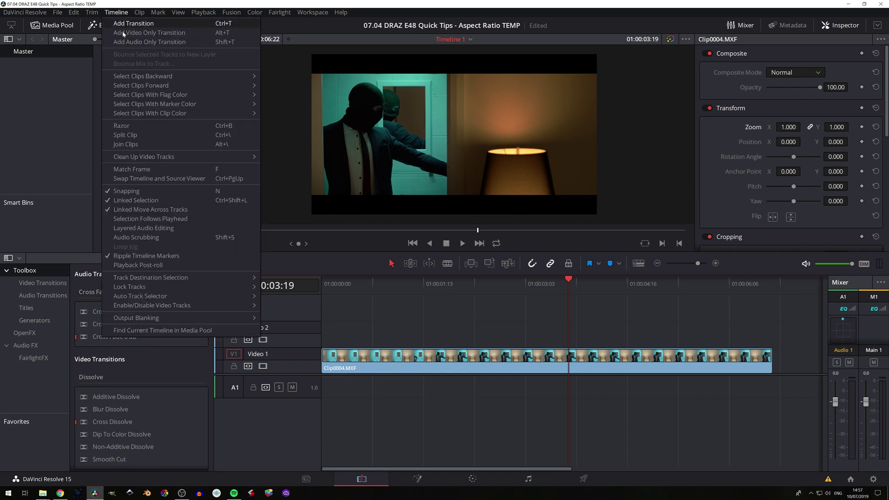
{"action": "mouse_move", "coordinate": [231, 318]}
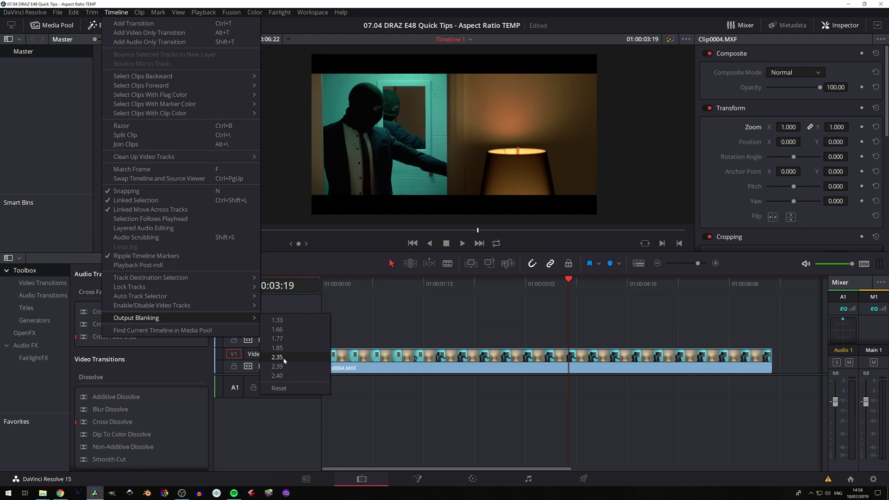
{"action": "left_click", "coordinate": [285, 437]}
{"action": "left_click", "coordinate": [116, 12]}
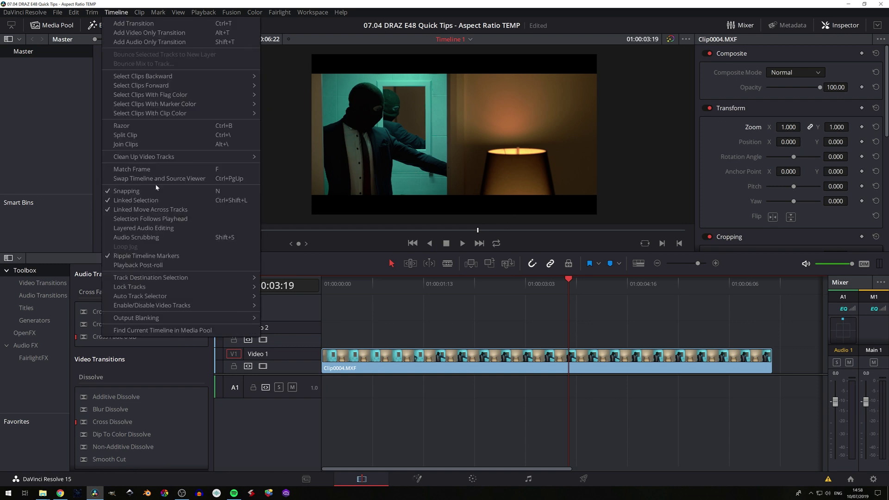
{"action": "mouse_move", "coordinate": [253, 319]}
{"action": "left_click", "coordinate": [279, 388]}
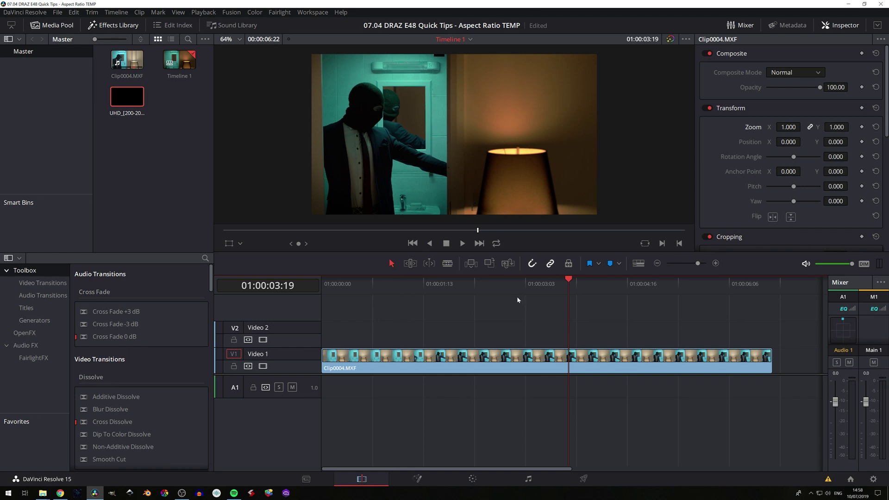
Step: Switch to File Explorer showing the Aspect Ratio Overlays folder of 56 PNG overlays
{"action": "key", "text": "alt+Tab"}
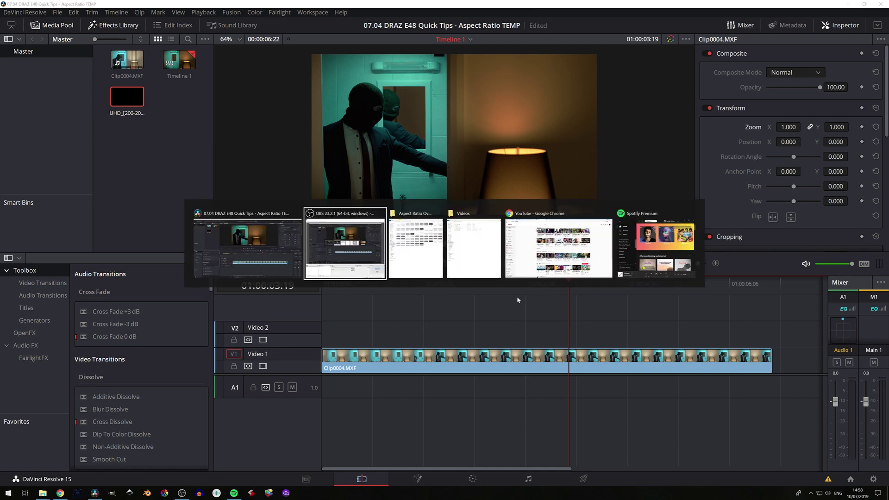
{"action": "key", "text": "alt+Tab"}
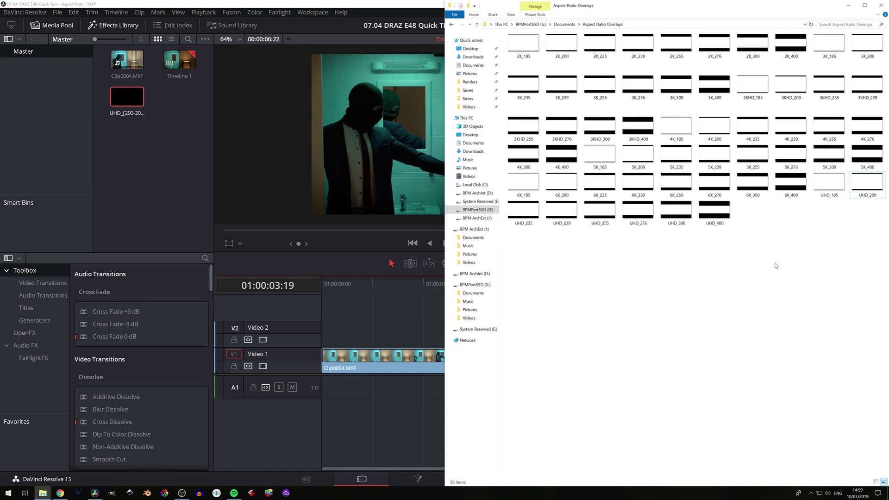
{"action": "mouse_move", "coordinate": [818, 197]}
Step: Place UHD_[200-200].png on Video 2 and extend it to the end of the footage
{"action": "left_click", "coordinate": [870, 199]}
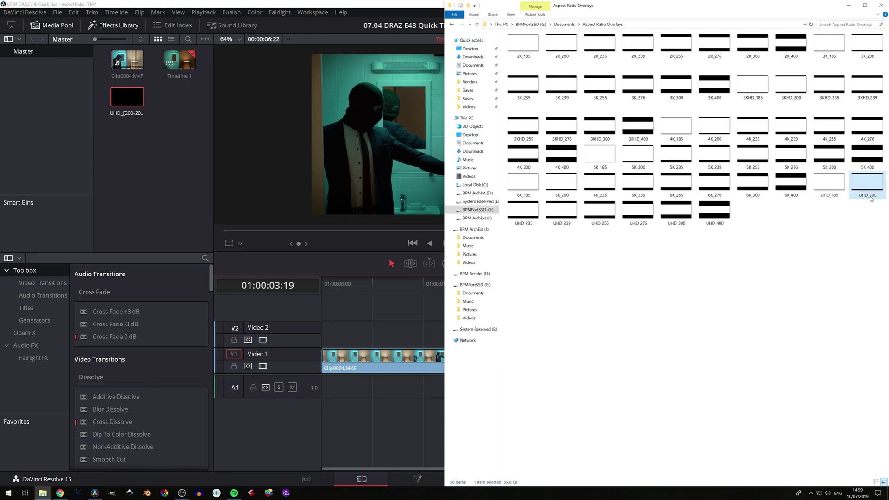
{"action": "left_click", "coordinate": [137, 210]}
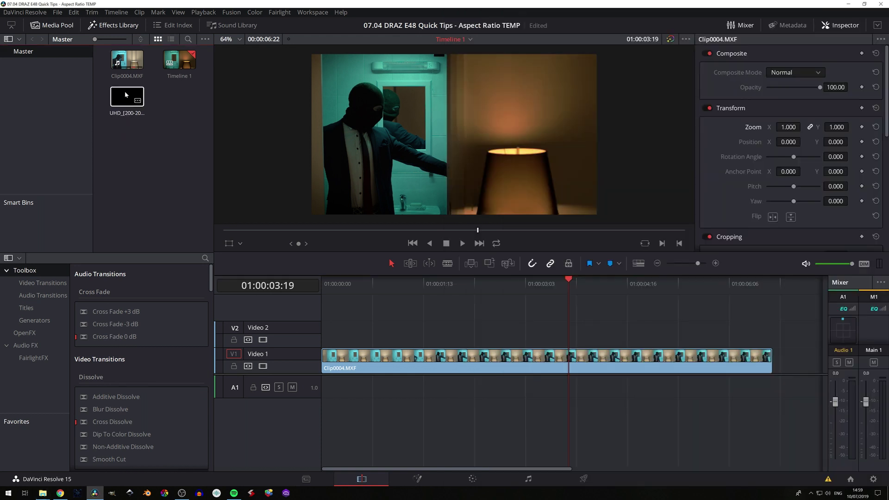
{"action": "left_click_drag", "start_coordinate": [124, 91], "coordinate": [324, 330]}
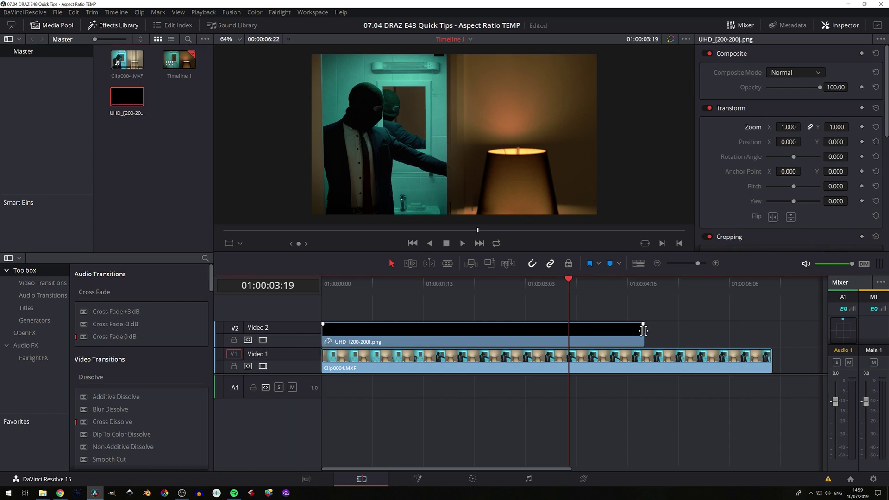
{"action": "left_click_drag", "start_coordinate": [644, 331], "coordinate": [766, 337]}
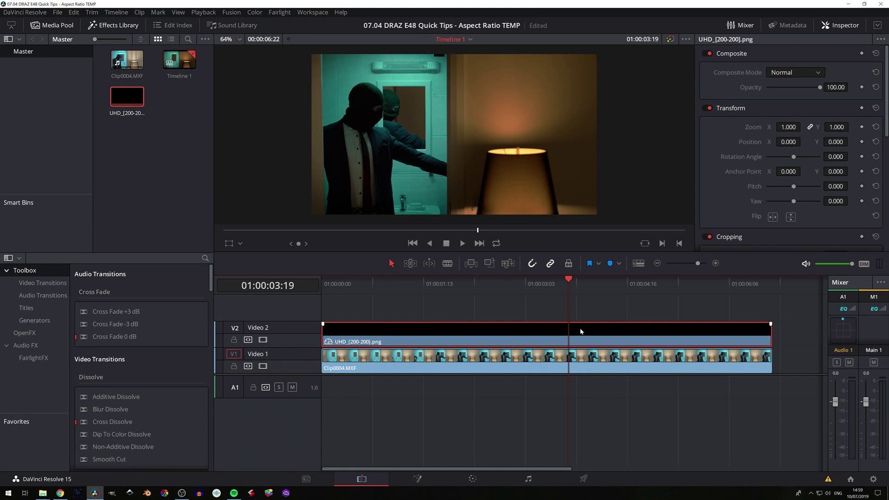
Step: Set the overlay's Zoom X to 0.5 and disable Video 2 for comparison
{"action": "left_click", "coordinate": [782, 126]}
{"action": "type", "text": ".5"}
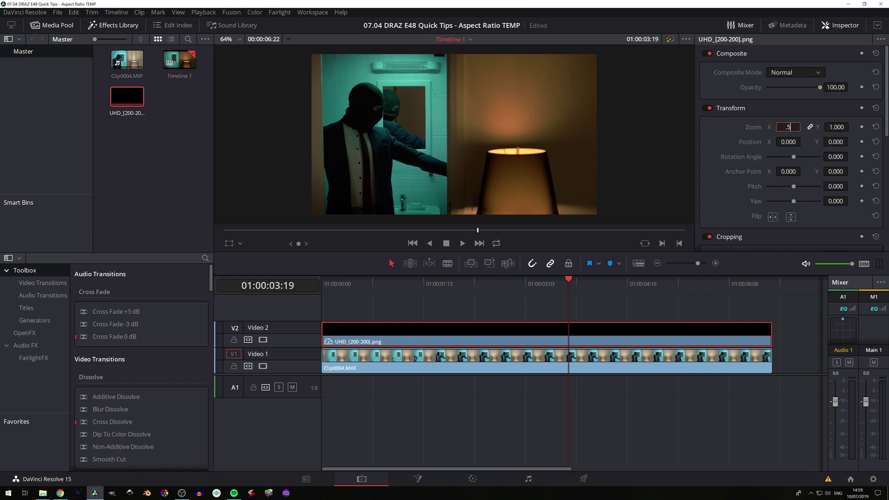
{"action": "key", "text": "Return"}
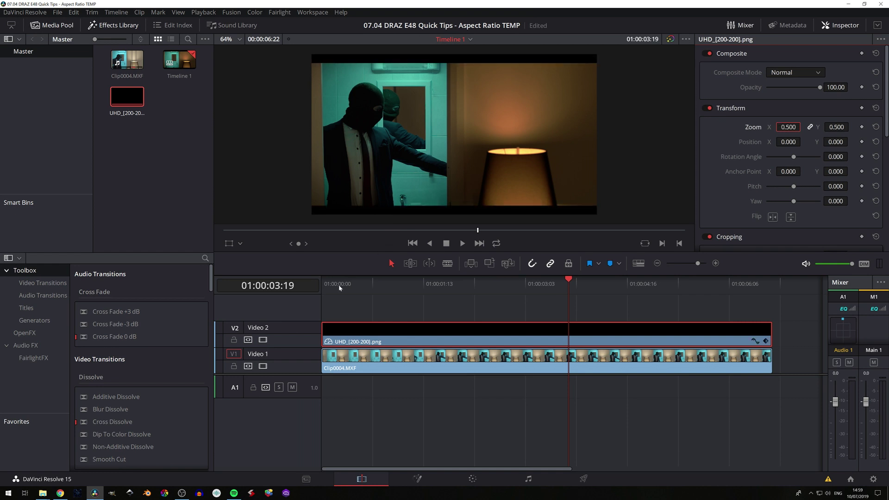
{"action": "left_click", "coordinate": [263, 340]}
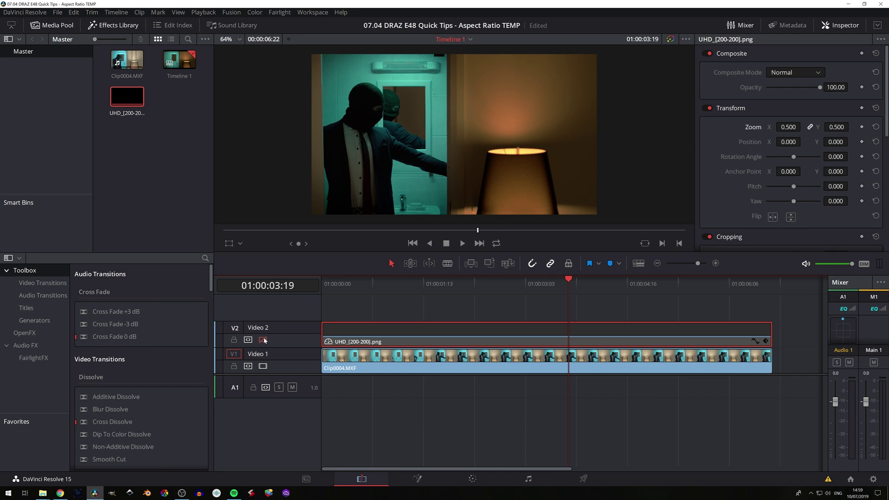
Step: Re-enable Video 2, reset overlay zoom to 1.000, and set mismatched input scaling to Scale entire image to fit
{"action": "left_click", "coordinate": [263, 340]}
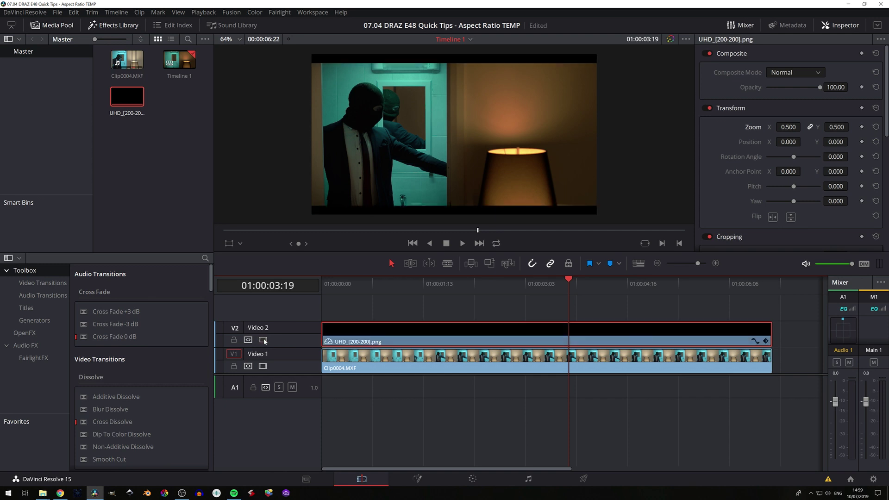
{"action": "left_click", "coordinate": [876, 126]}
{"action": "left_click", "coordinate": [874, 481]}
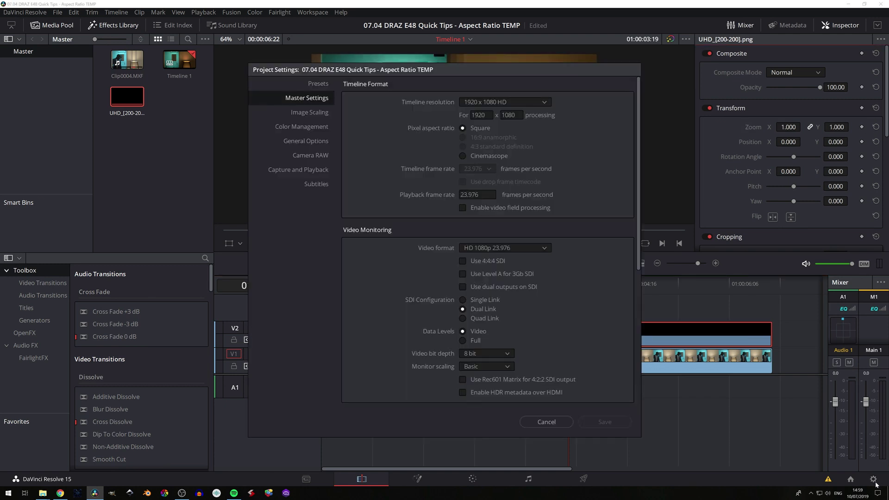
{"action": "left_click", "coordinate": [290, 112]}
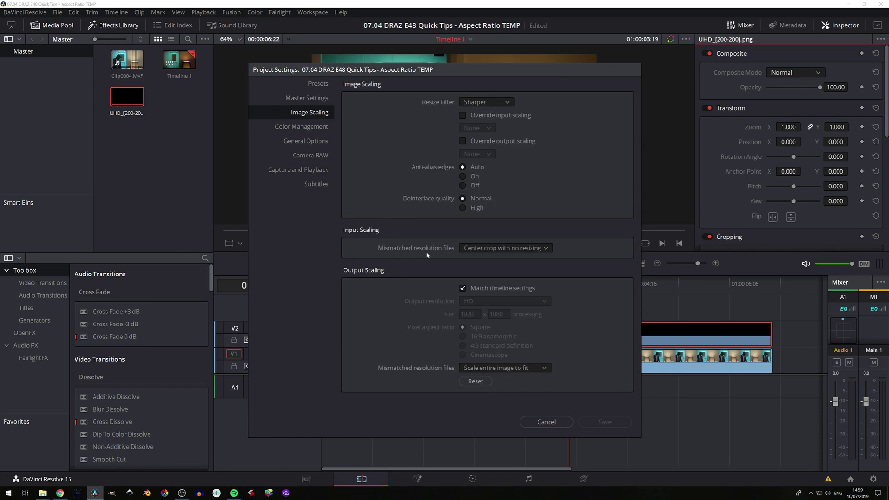
{"action": "left_click", "coordinate": [491, 251]}
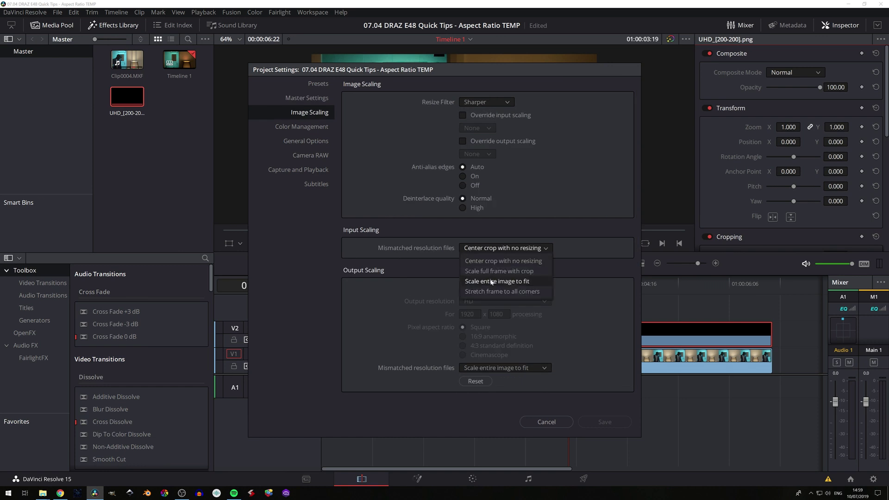
{"action": "left_click", "coordinate": [492, 283]}
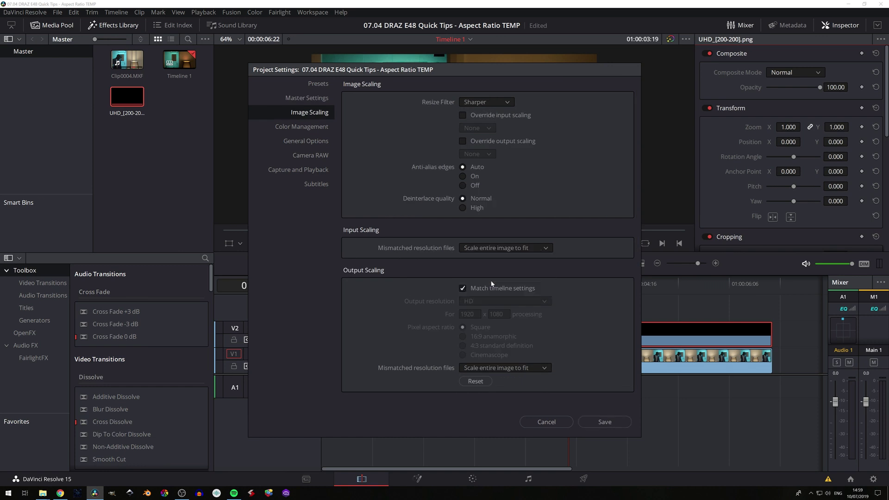
{"action": "left_click", "coordinate": [605, 421]}
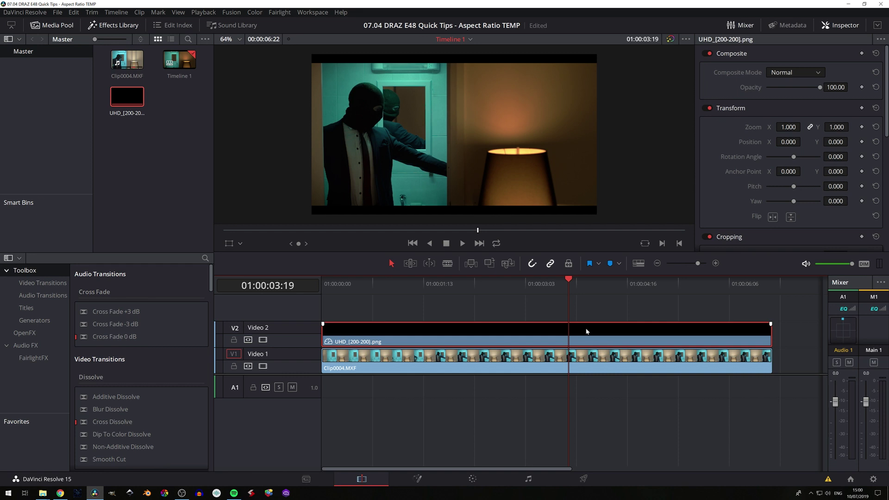
{"action": "left_click", "coordinate": [262, 339]}
{"action": "left_click", "coordinate": [264, 341]}
{"action": "left_click", "coordinate": [264, 341]}
{"action": "left_click", "coordinate": [264, 341]}
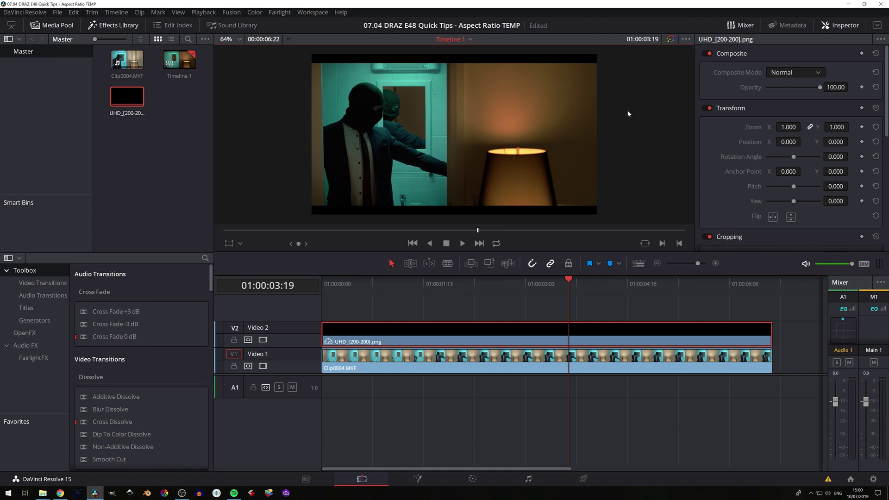
{"action": "left_click", "coordinate": [545, 284]}
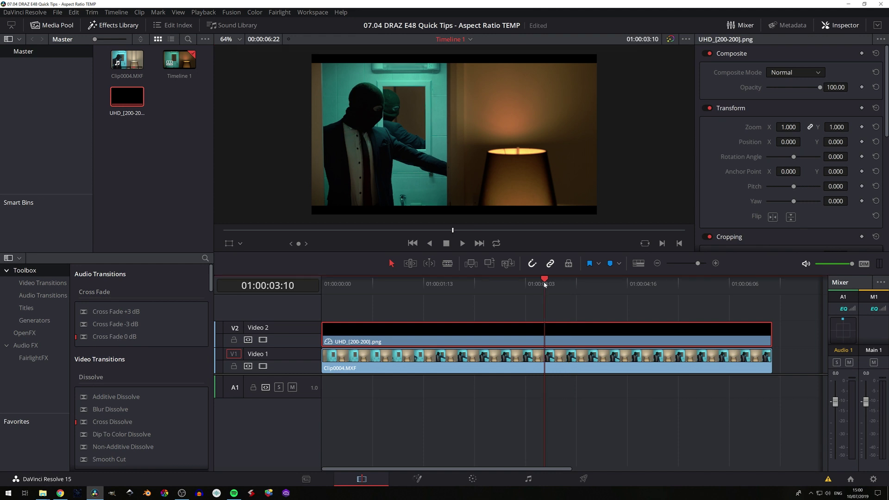